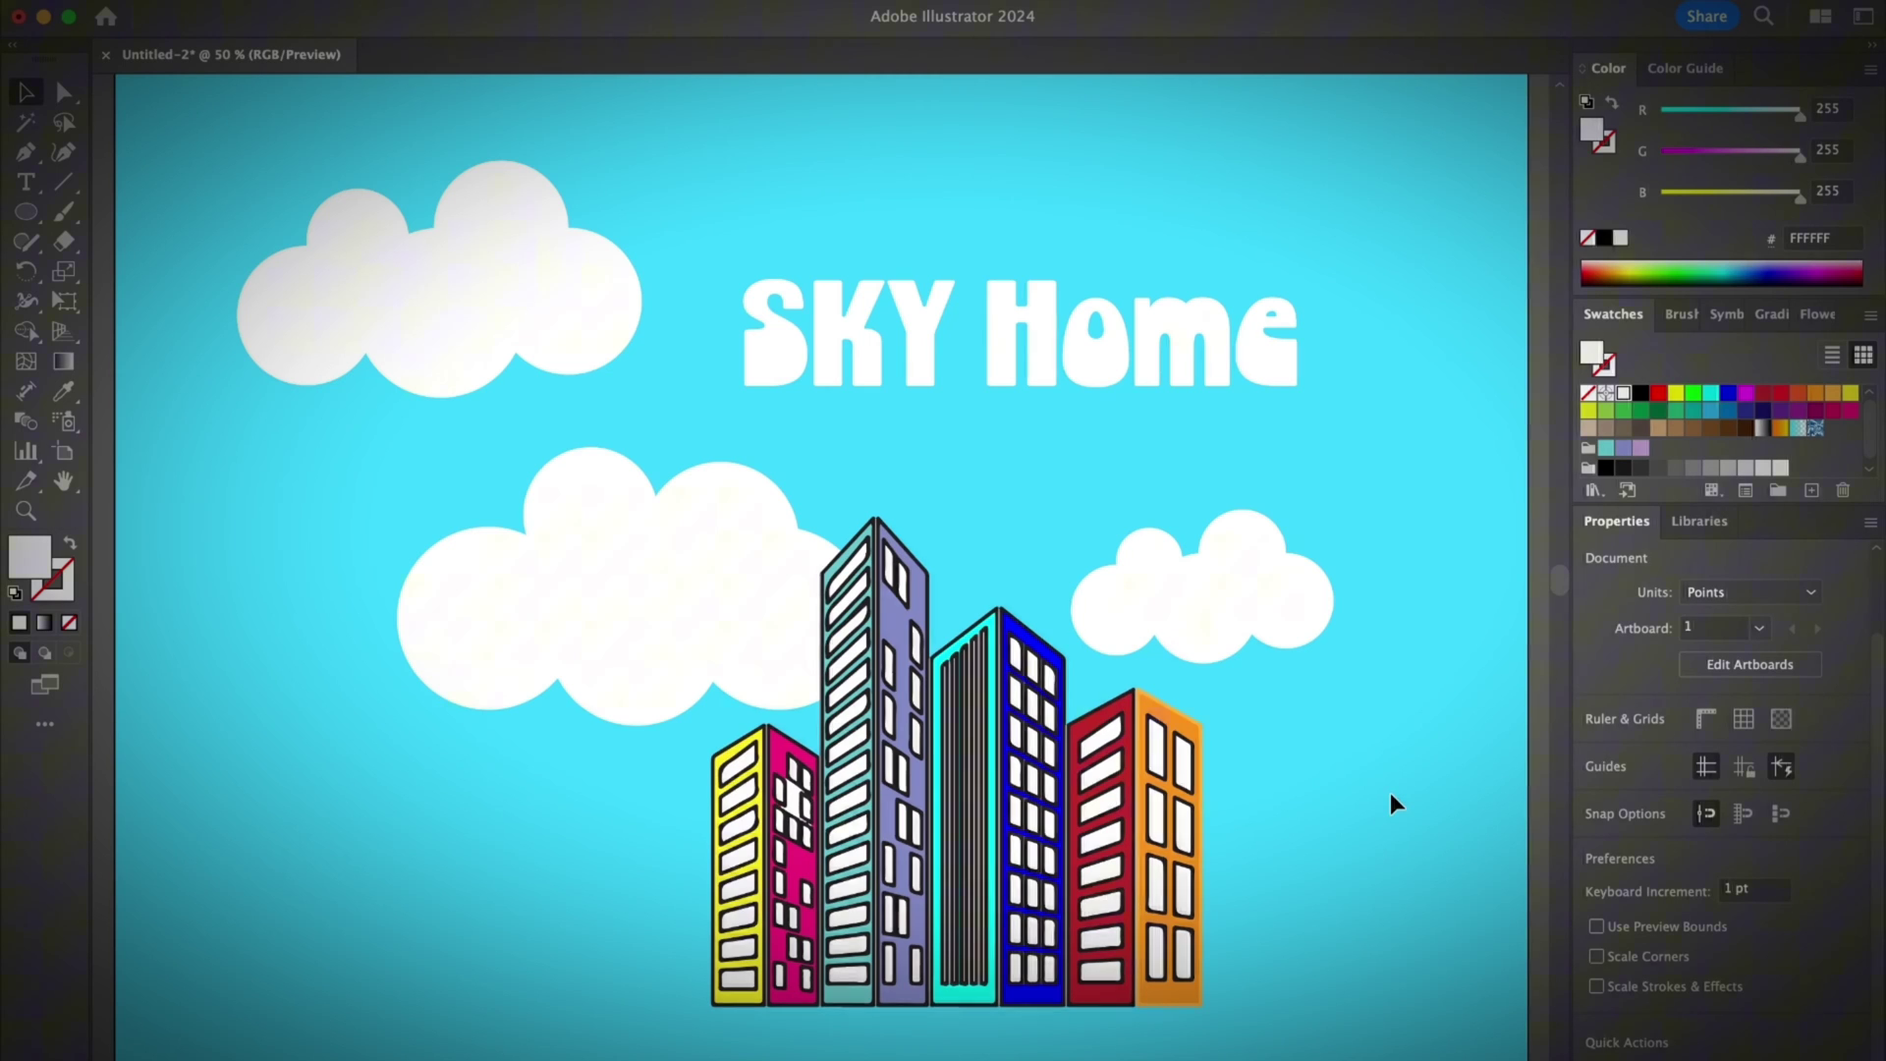
Toggle the SKY Home artwork to Outline view and back to full-colour Preview with Ctrl+Y.
{"action": "key", "text": "ctrl+y"}
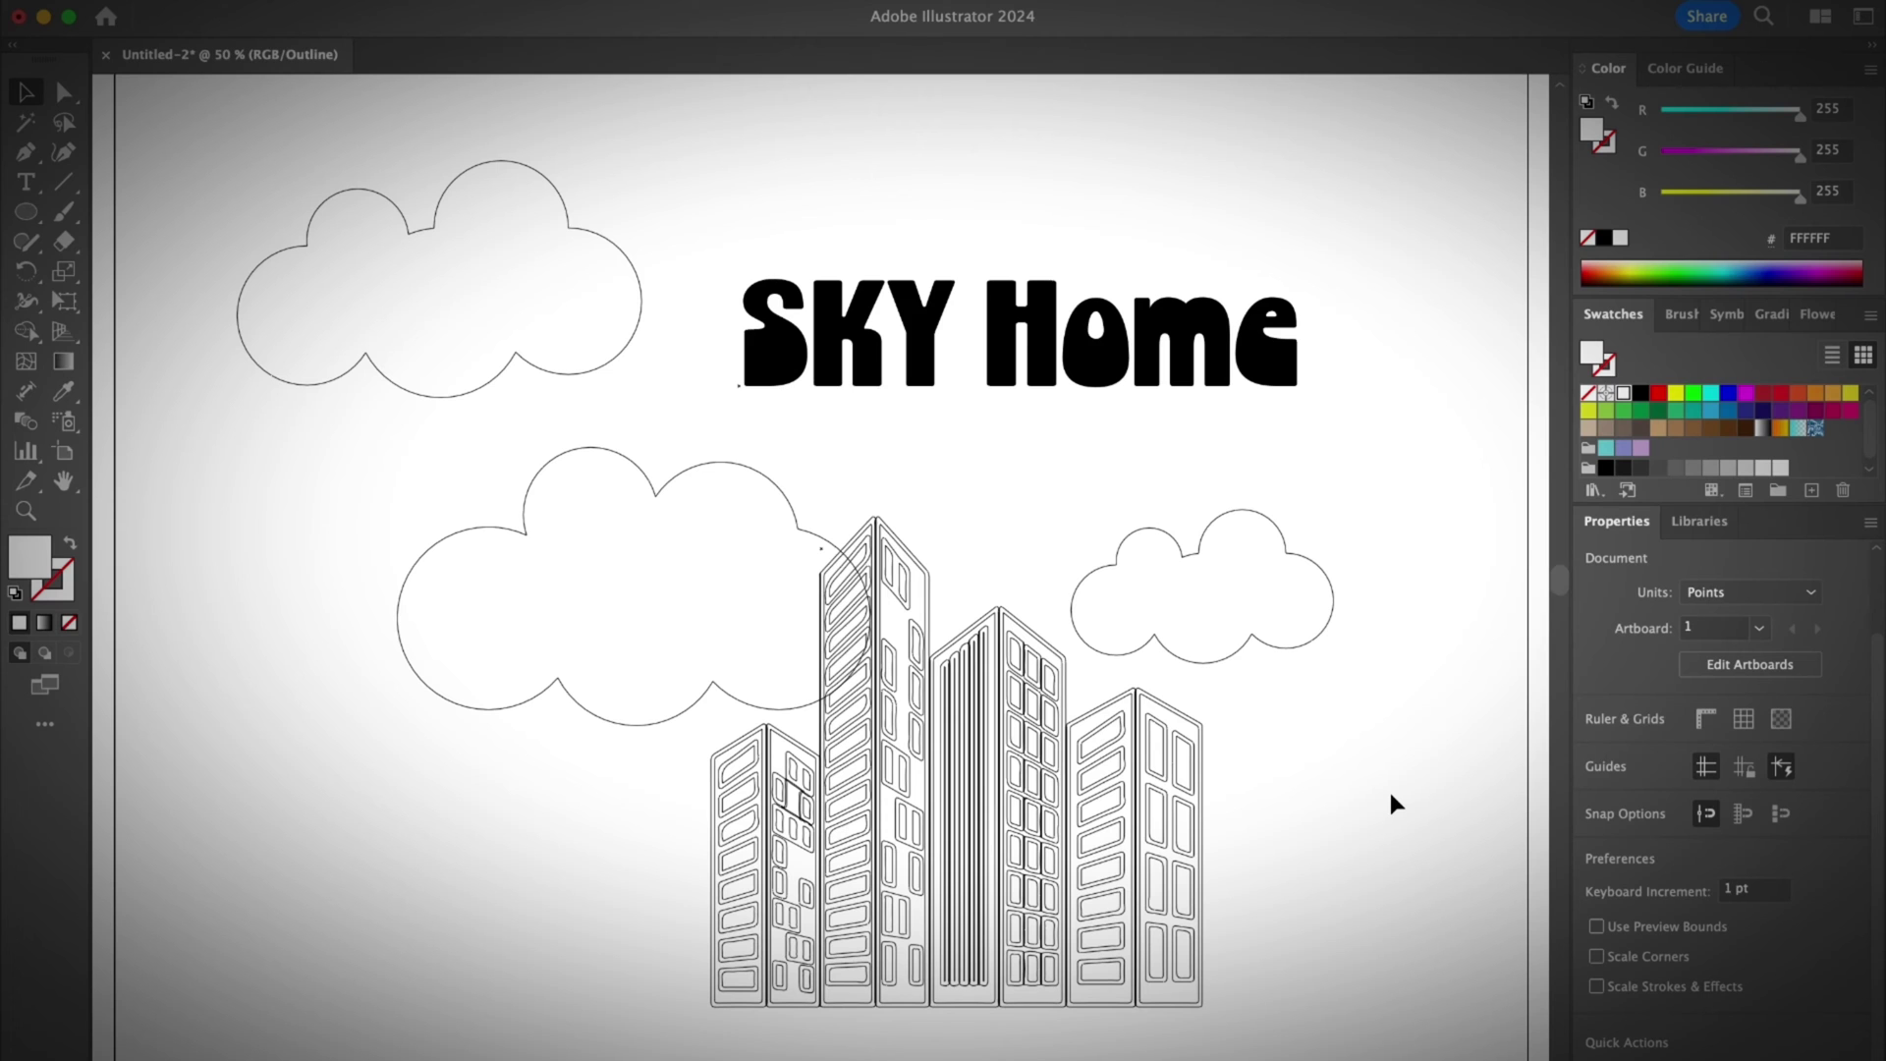
{"action": "key", "text": "ctrl+y"}
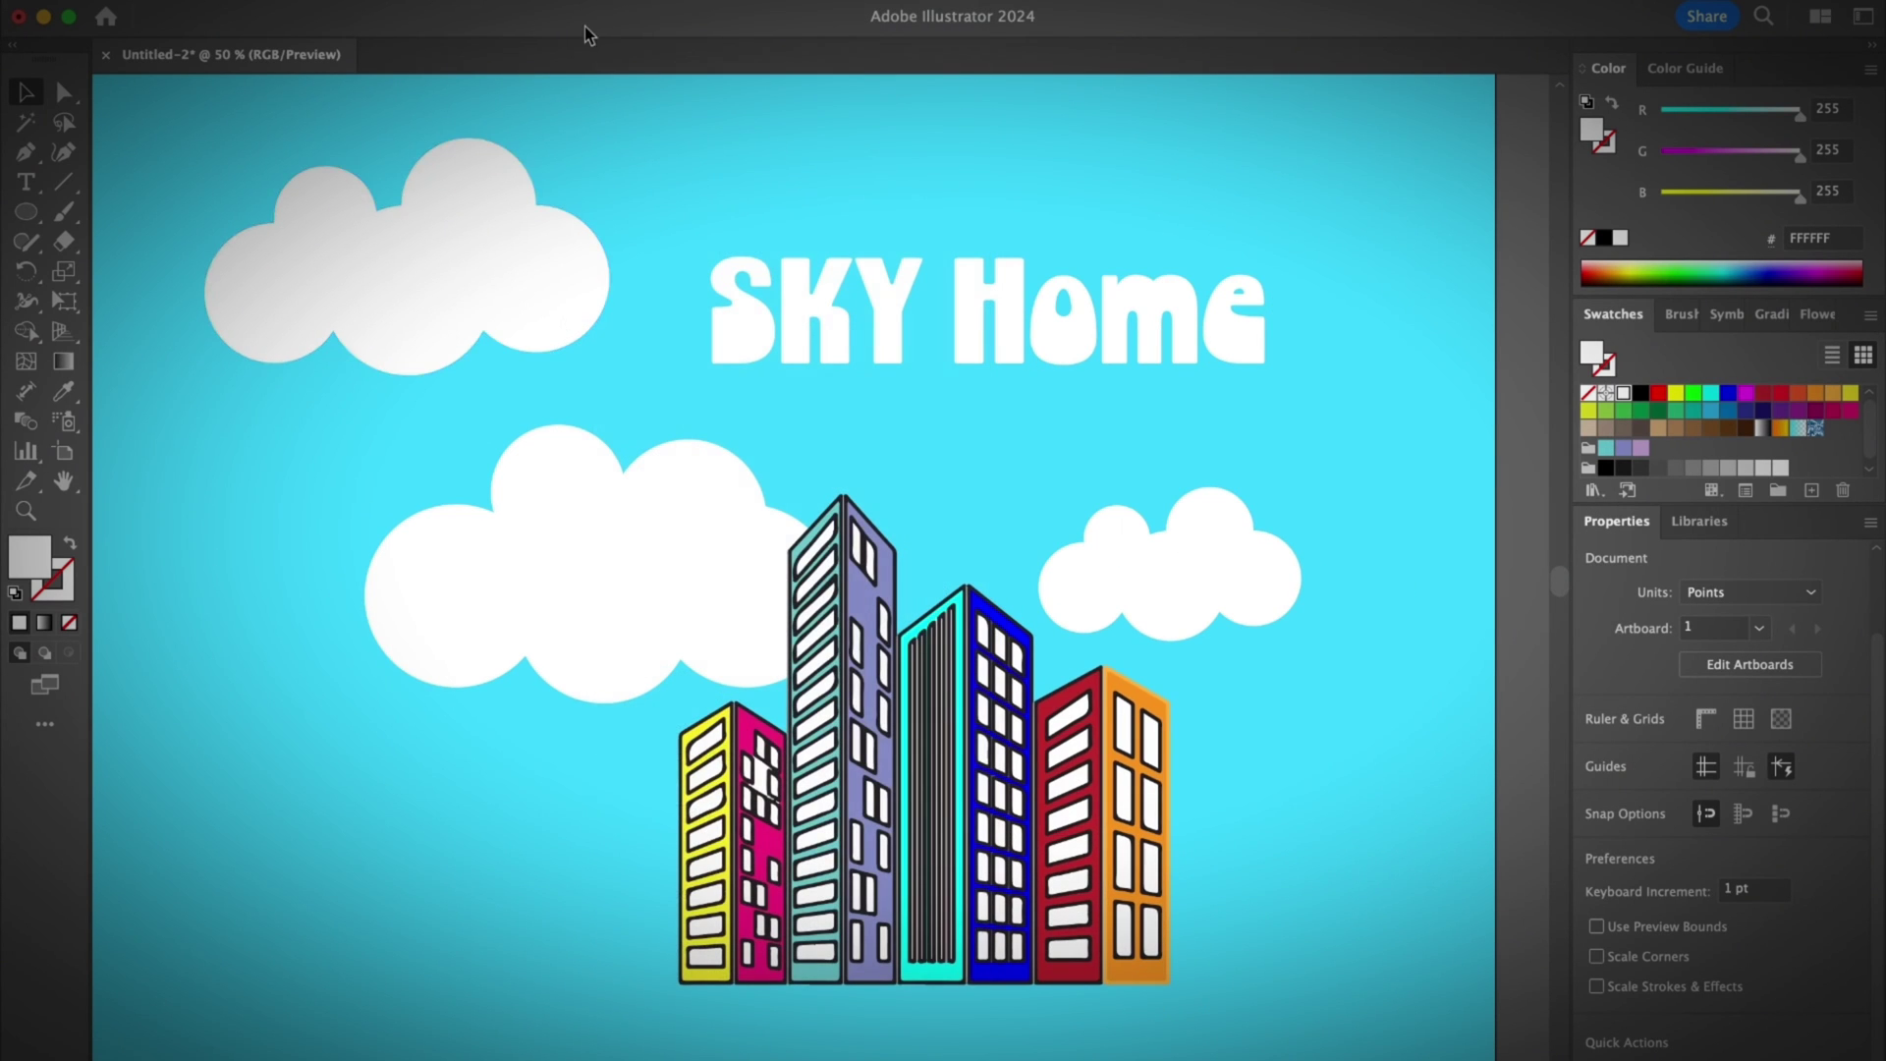
Switch the SKY Home artwork to Outline, then Preview, then Outline again from the View menu.
{"action": "left_click", "coordinate": [583, 5]}
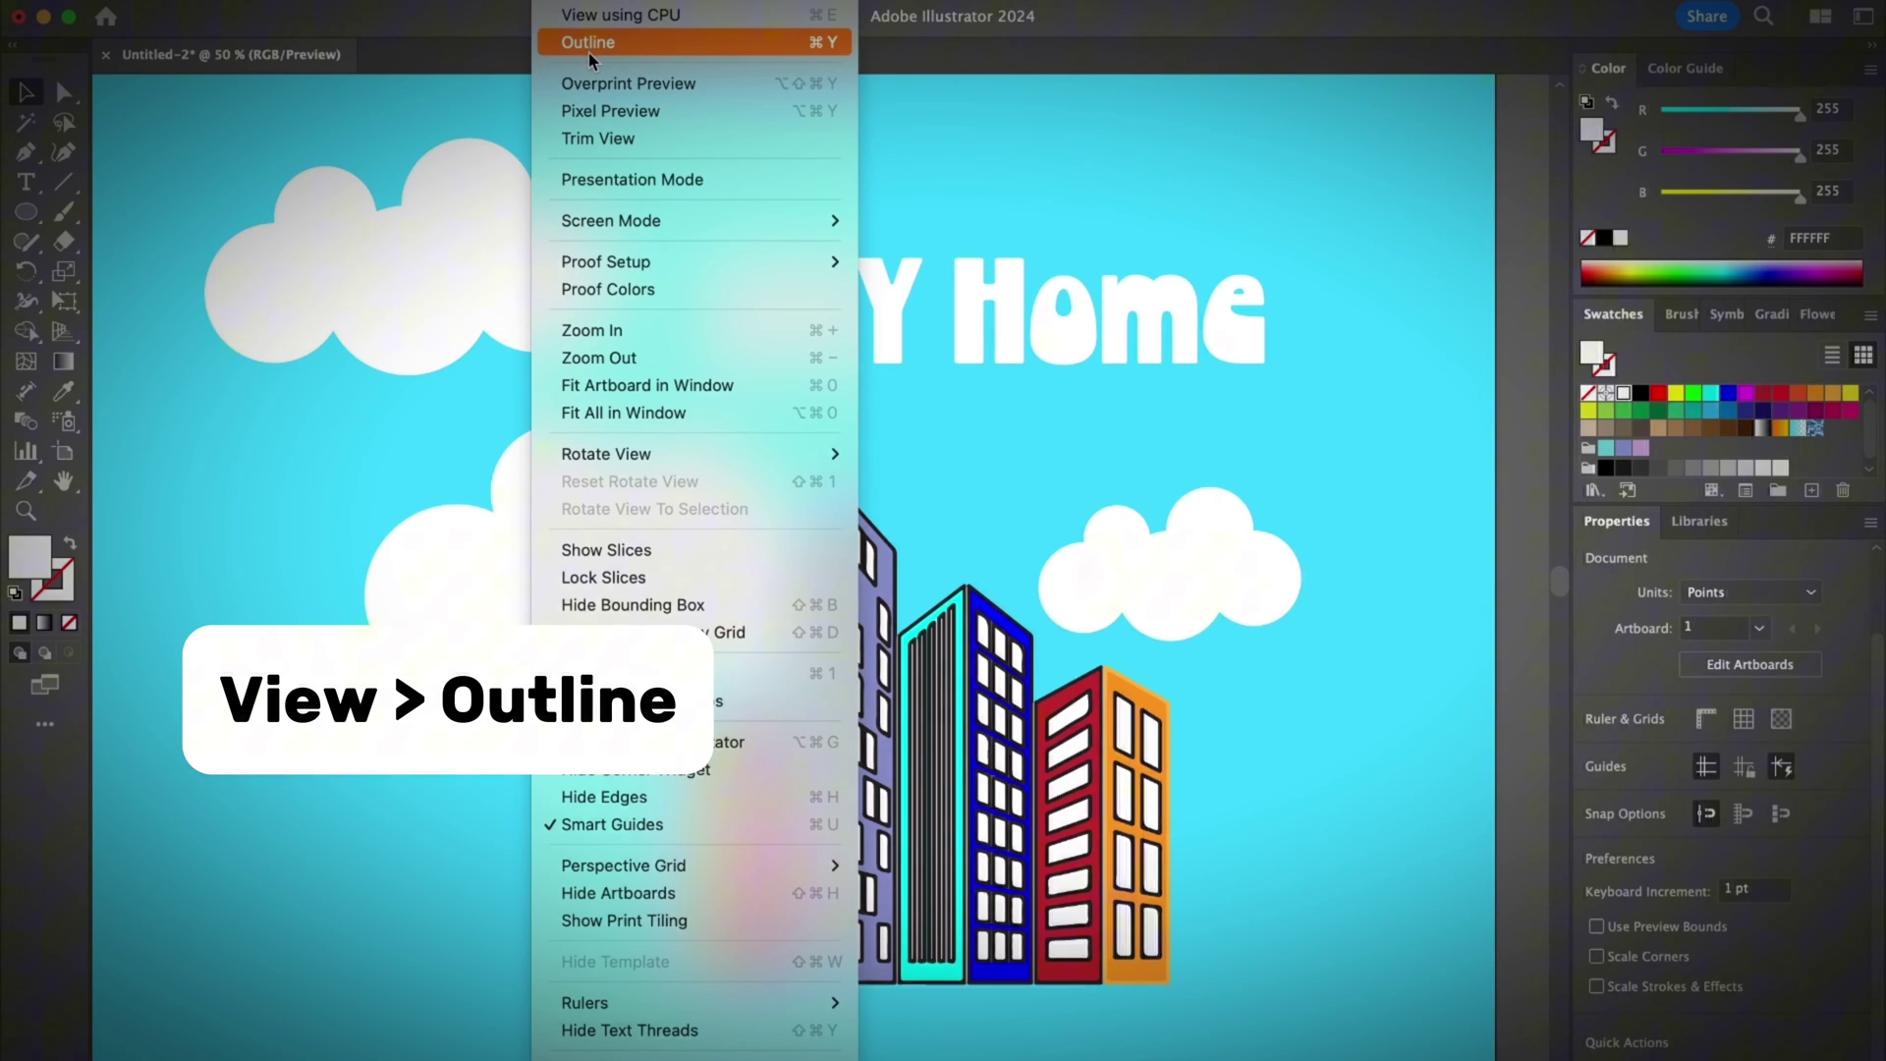
{"action": "left_click", "coordinate": [588, 42]}
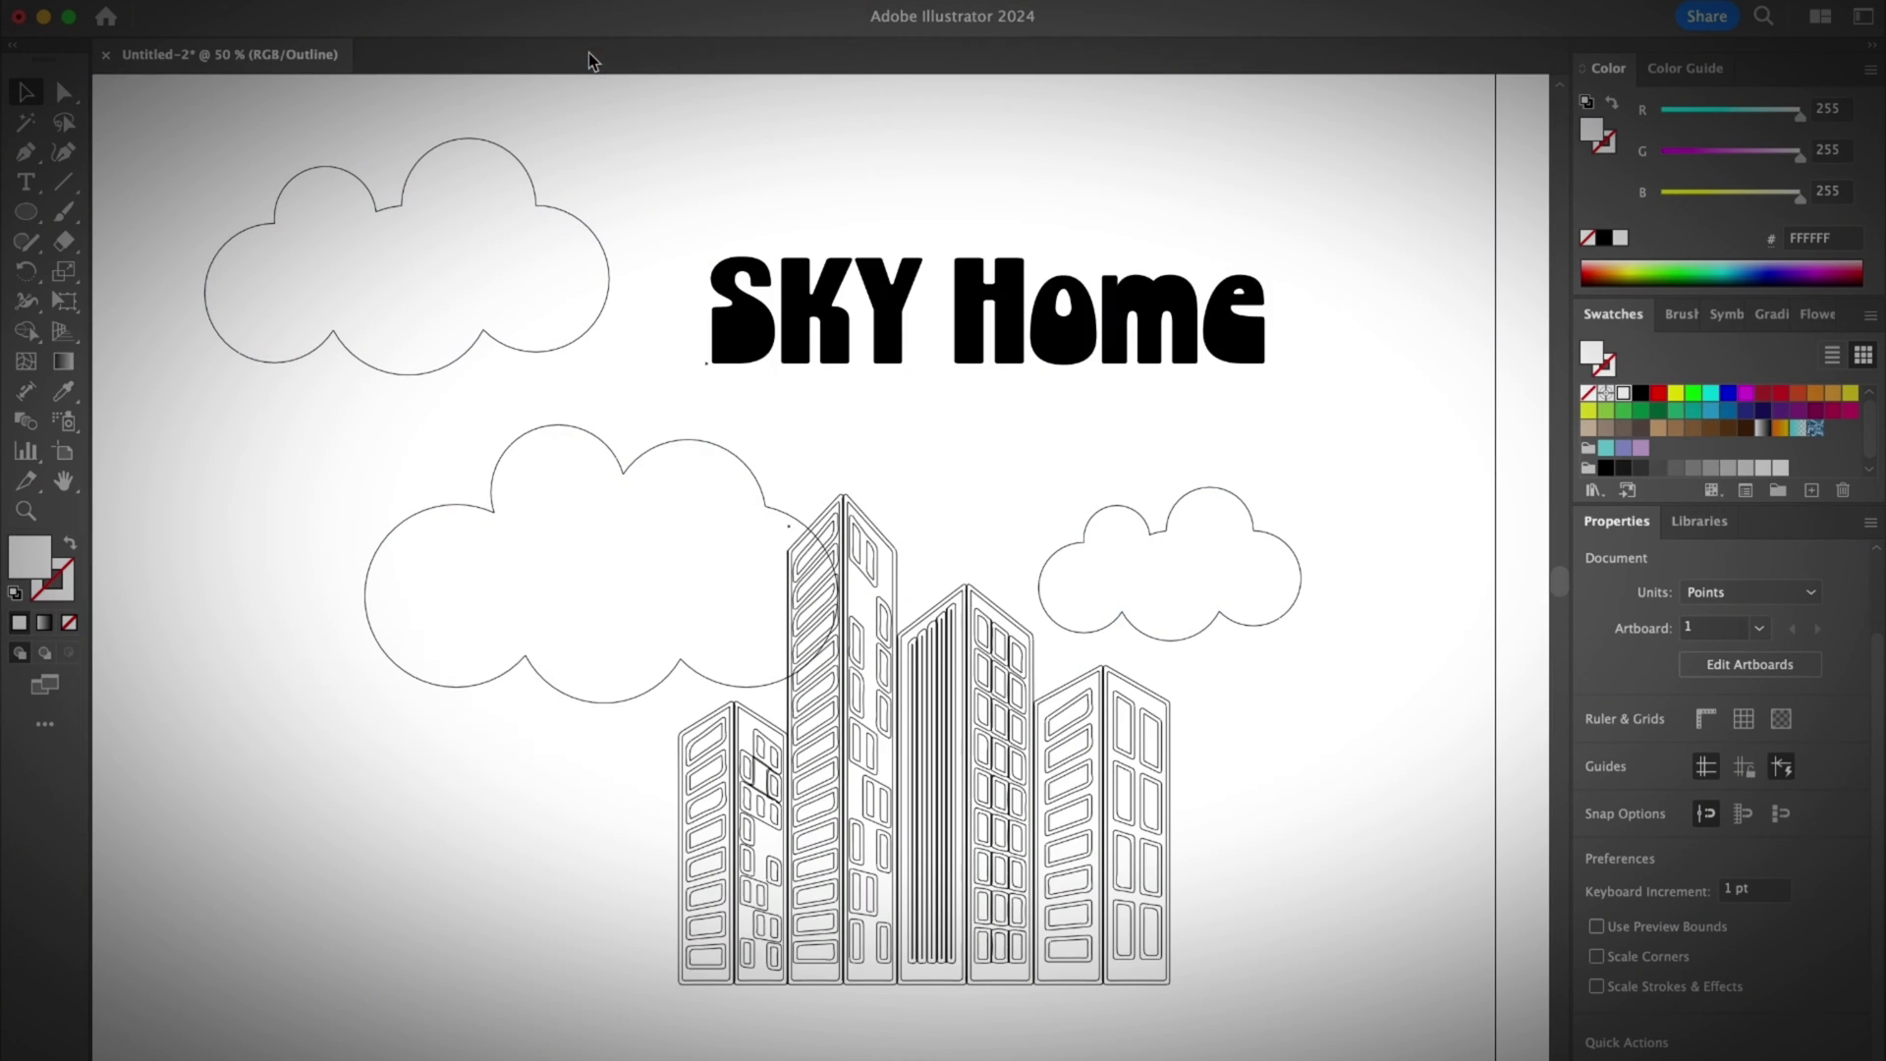
{"action": "left_click", "coordinate": [589, 5]}
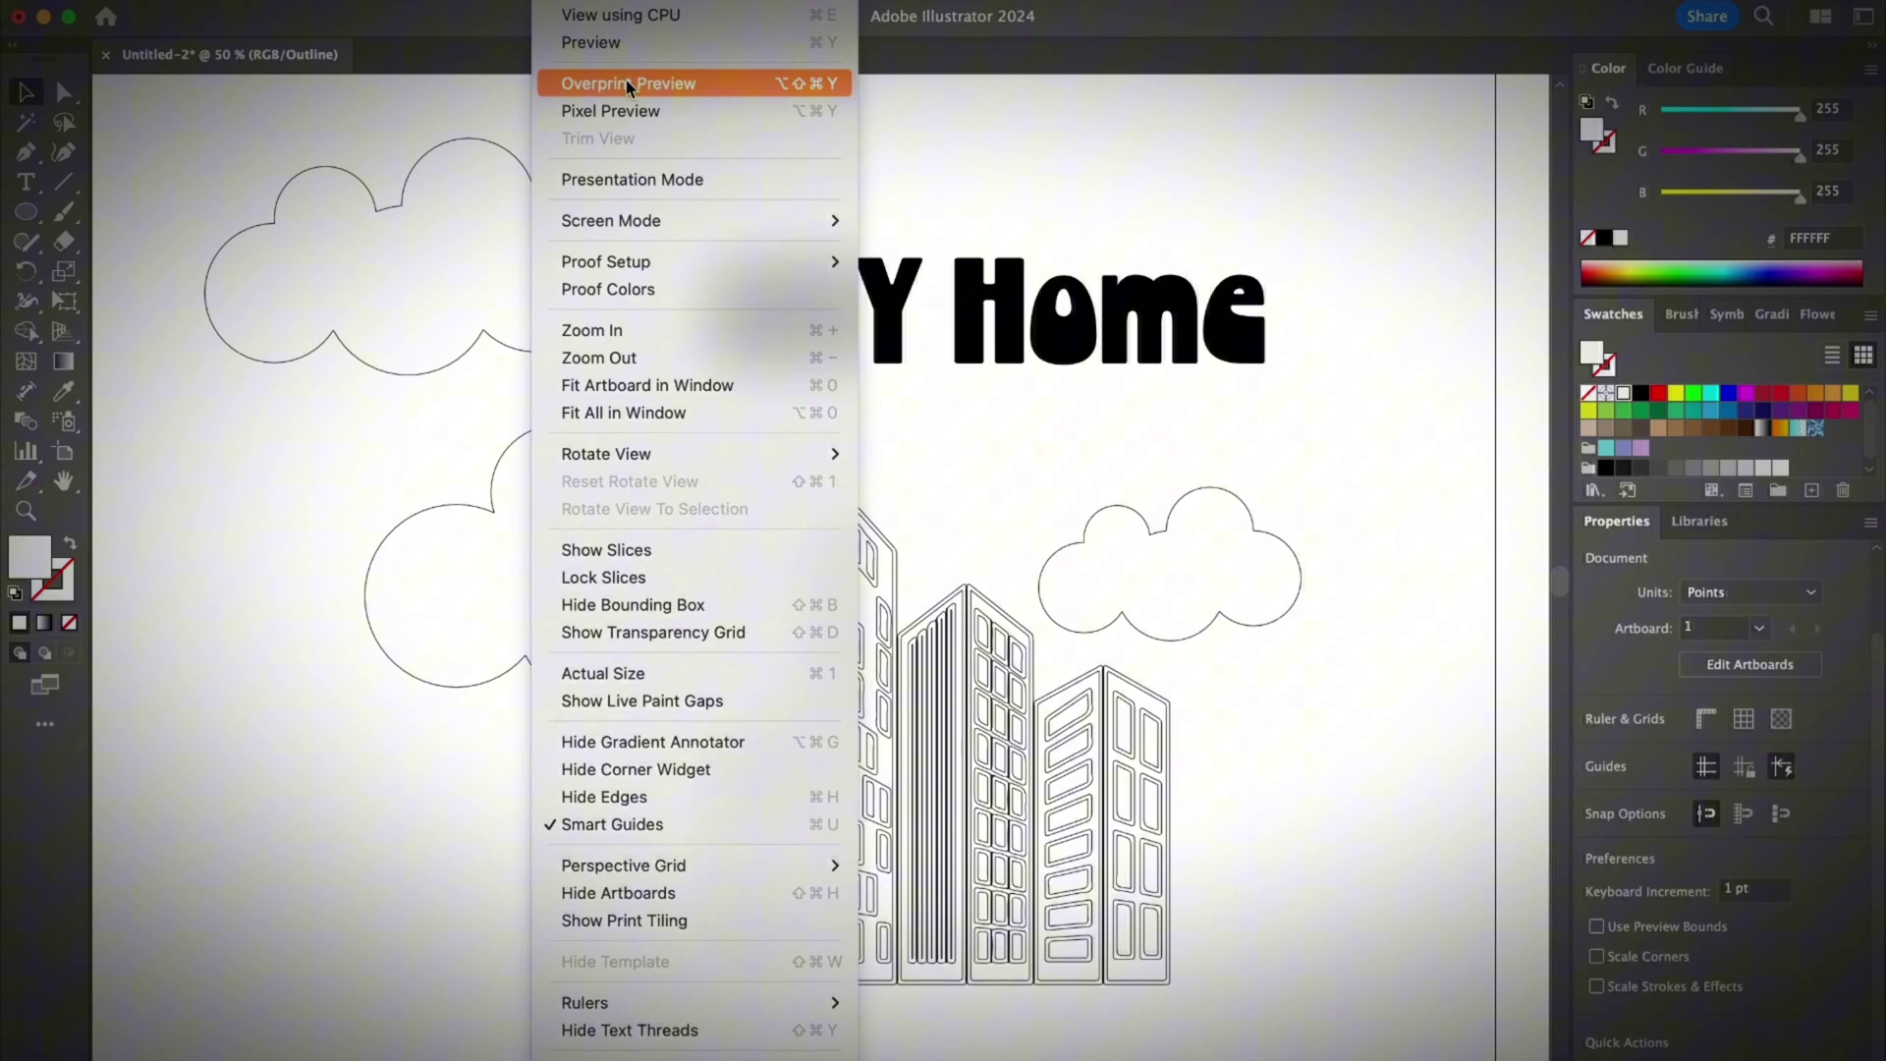
{"action": "left_click", "coordinate": [611, 43]}
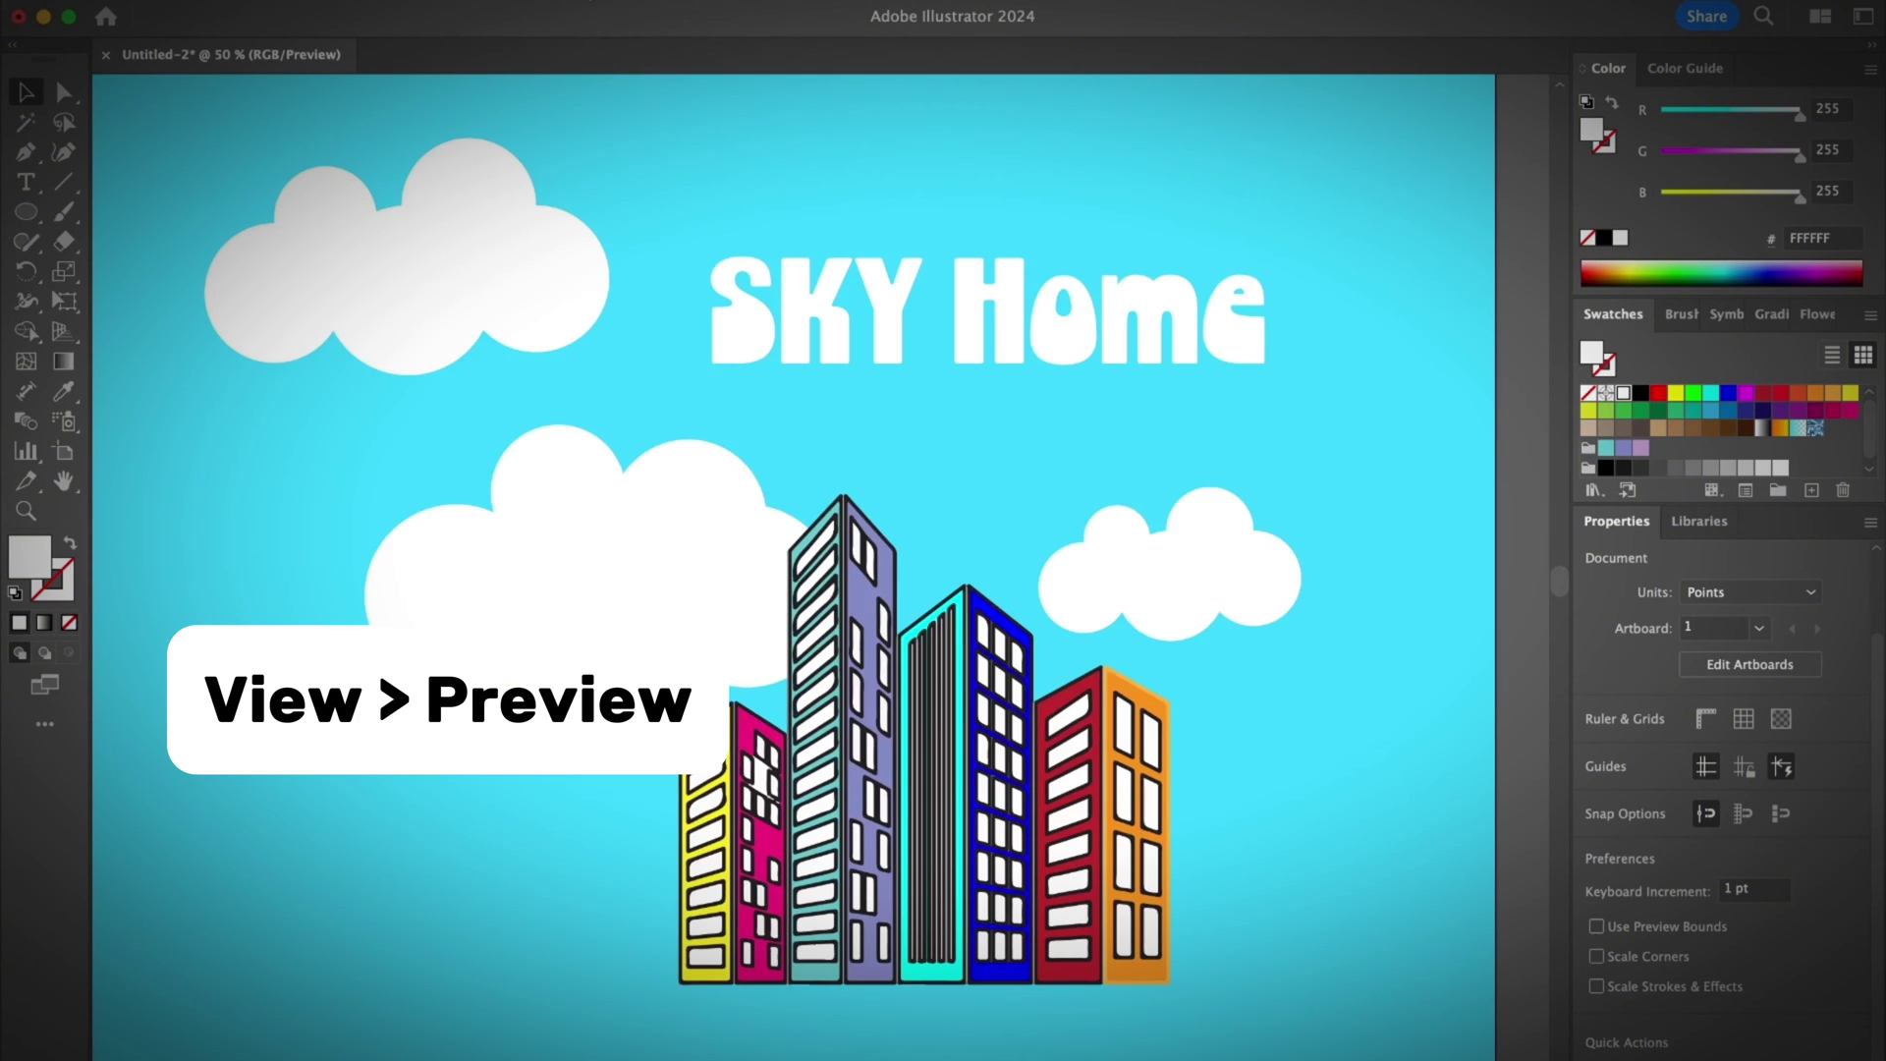
{"action": "left_click", "coordinate": [588, 7]}
{"action": "left_click", "coordinate": [597, 43]}
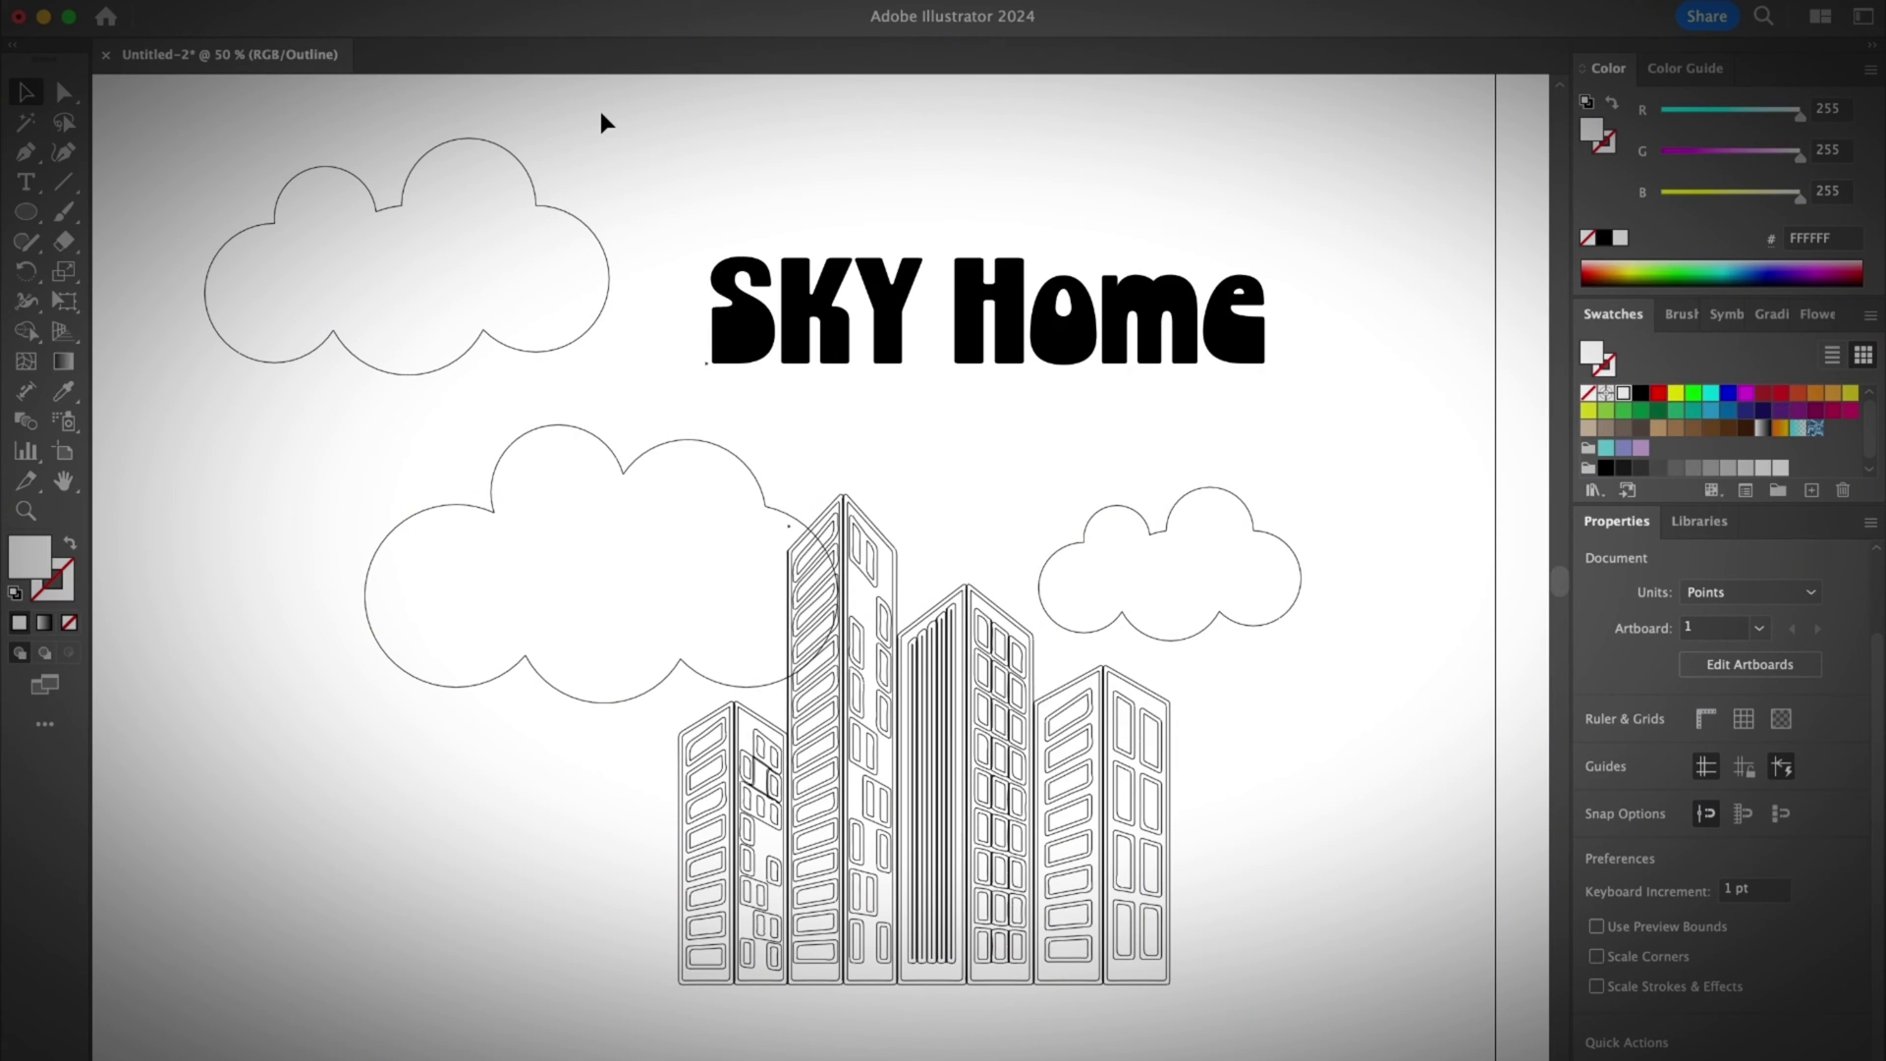
Restore the full-colour SKY Home preview with cyan sky and coloured skyscrapers using Ctrl+Y.
{"action": "key", "text": "ctrl+y"}
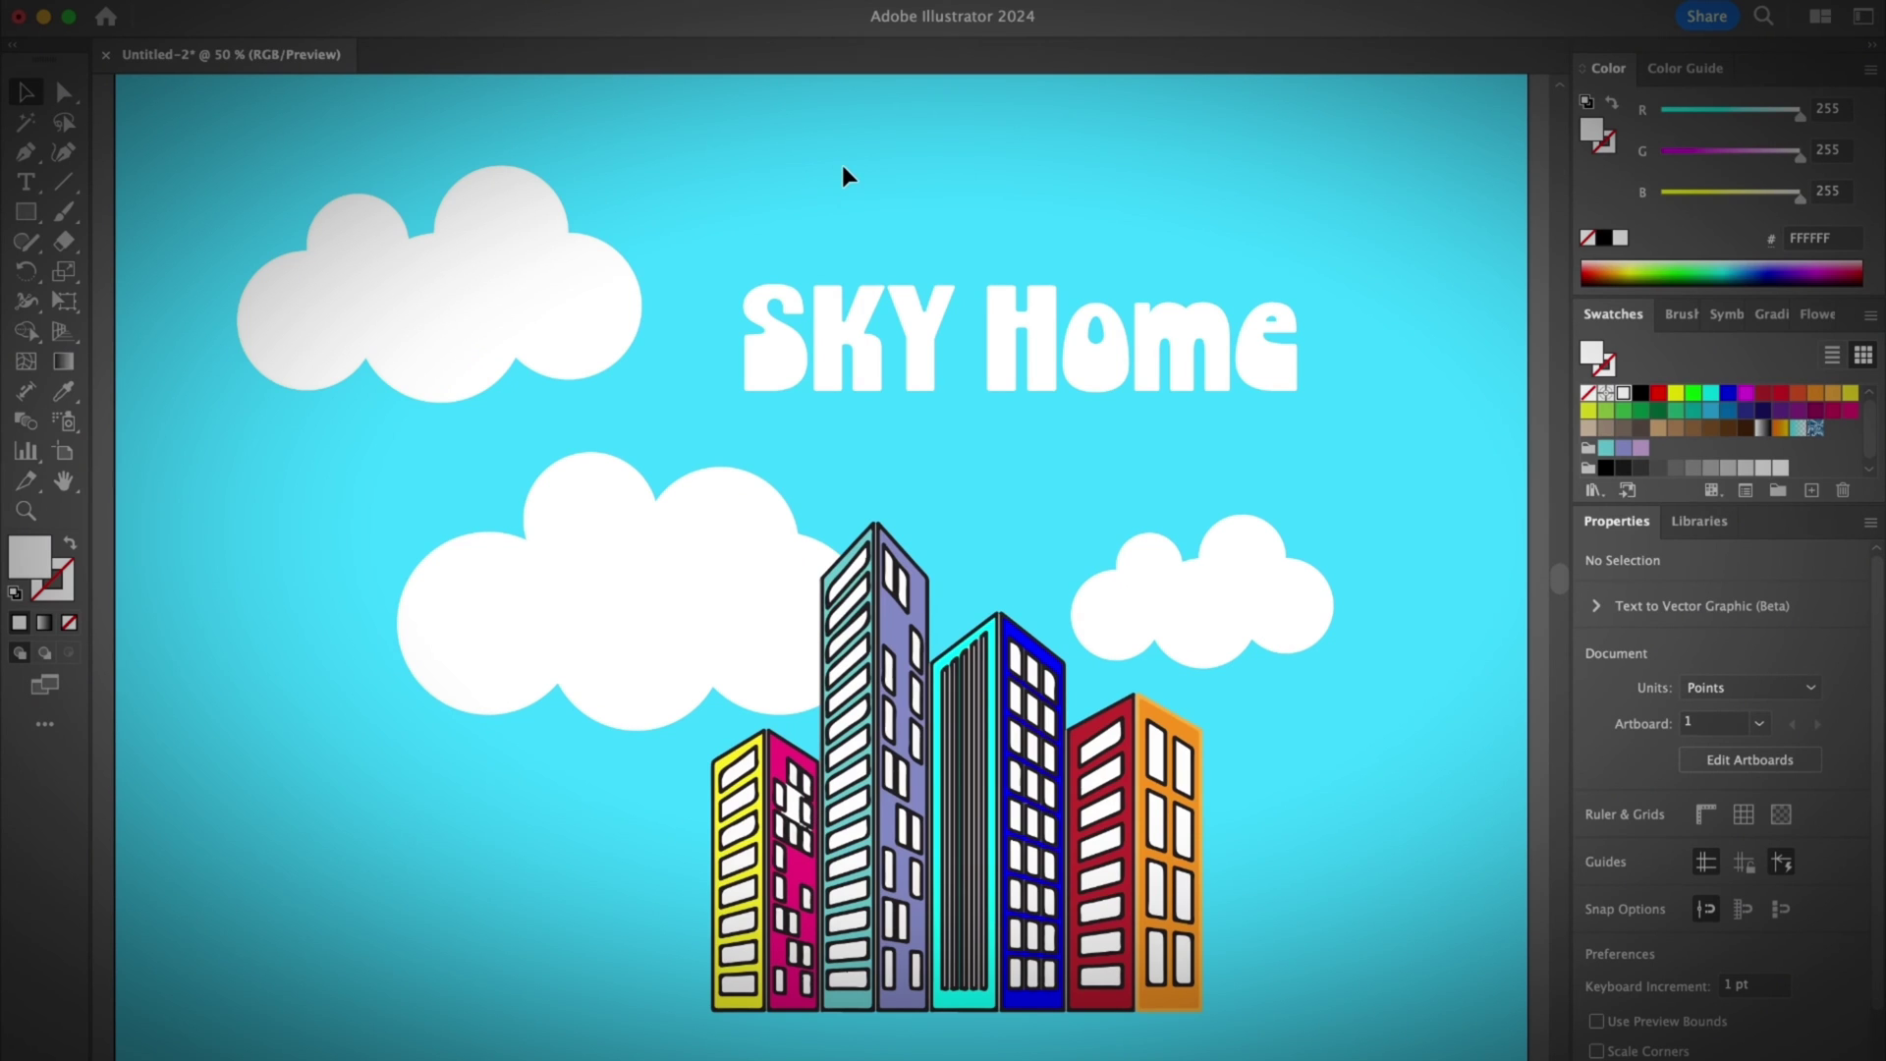
Open the Layers panel showing Layer 1 with Layers 2 through 7.
{"action": "left_click", "coordinate": [649, 1]}
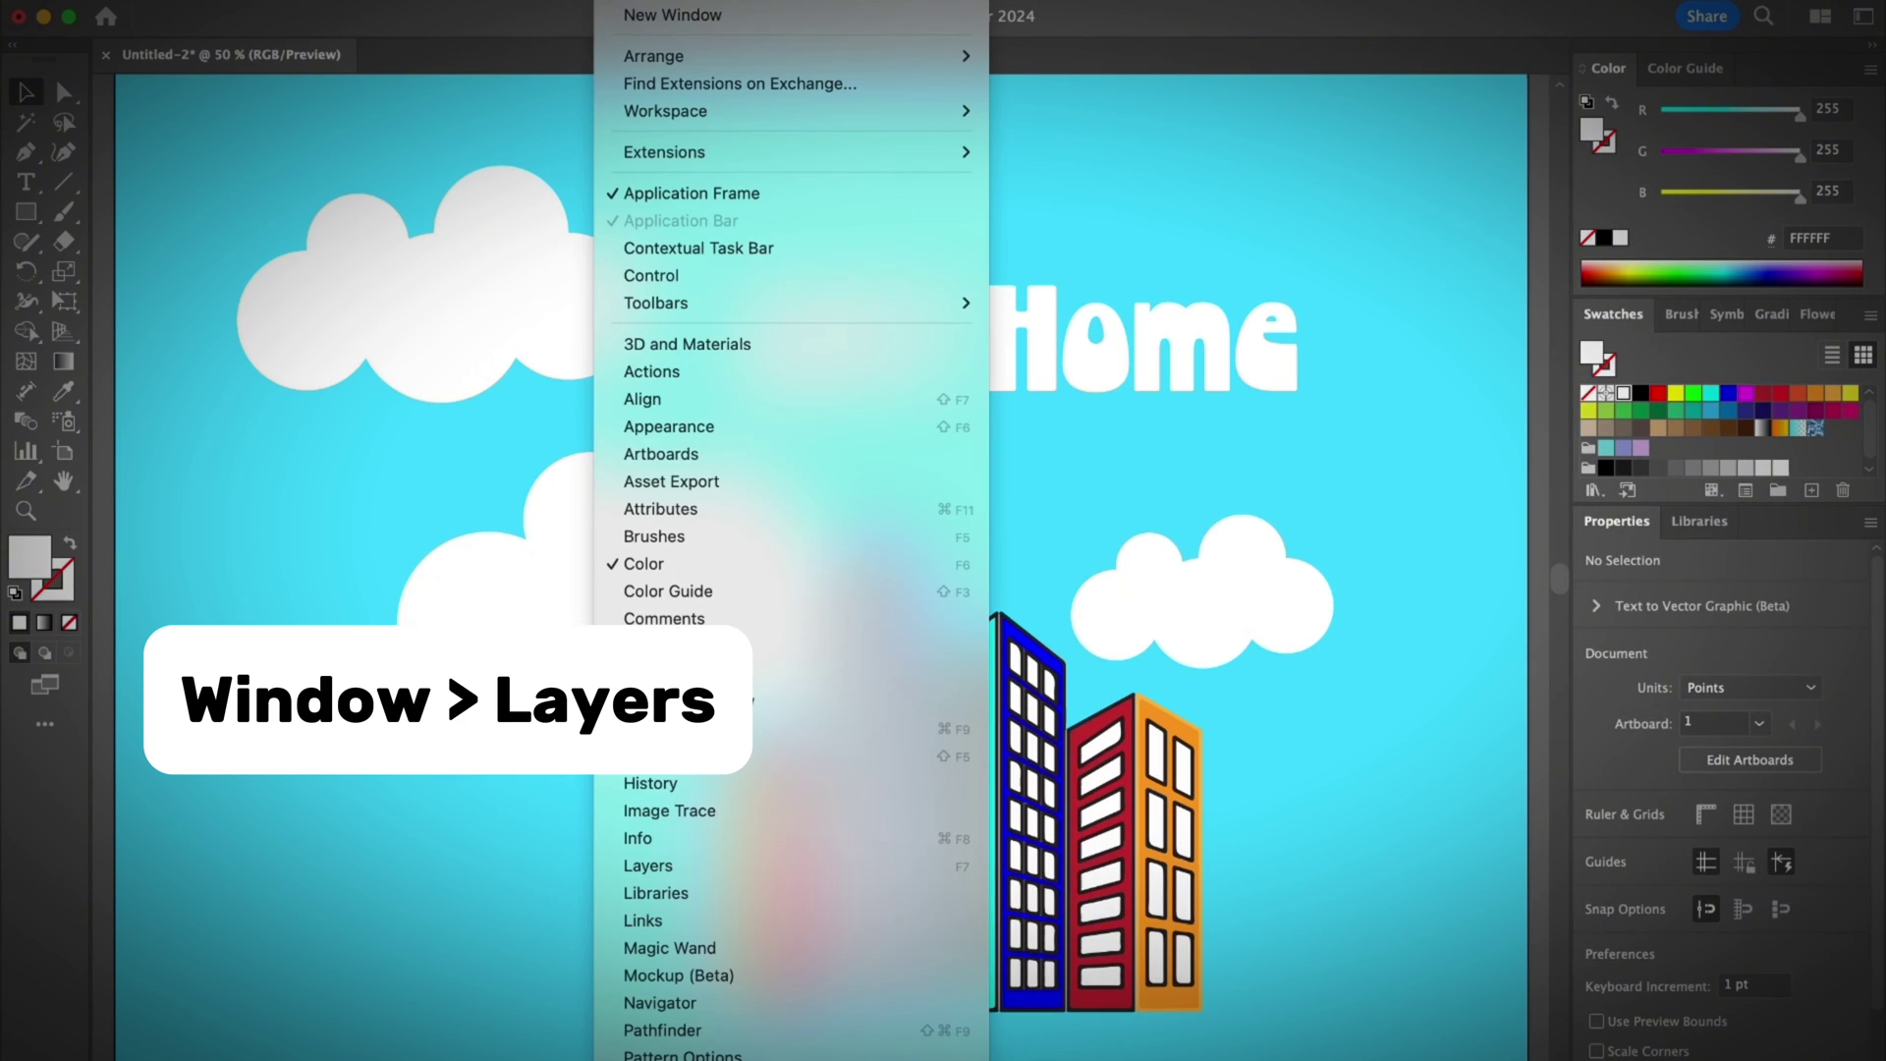
{"action": "scroll", "coordinate": [808, 822], "scroll_direction": "down", "scroll_amount": 2}
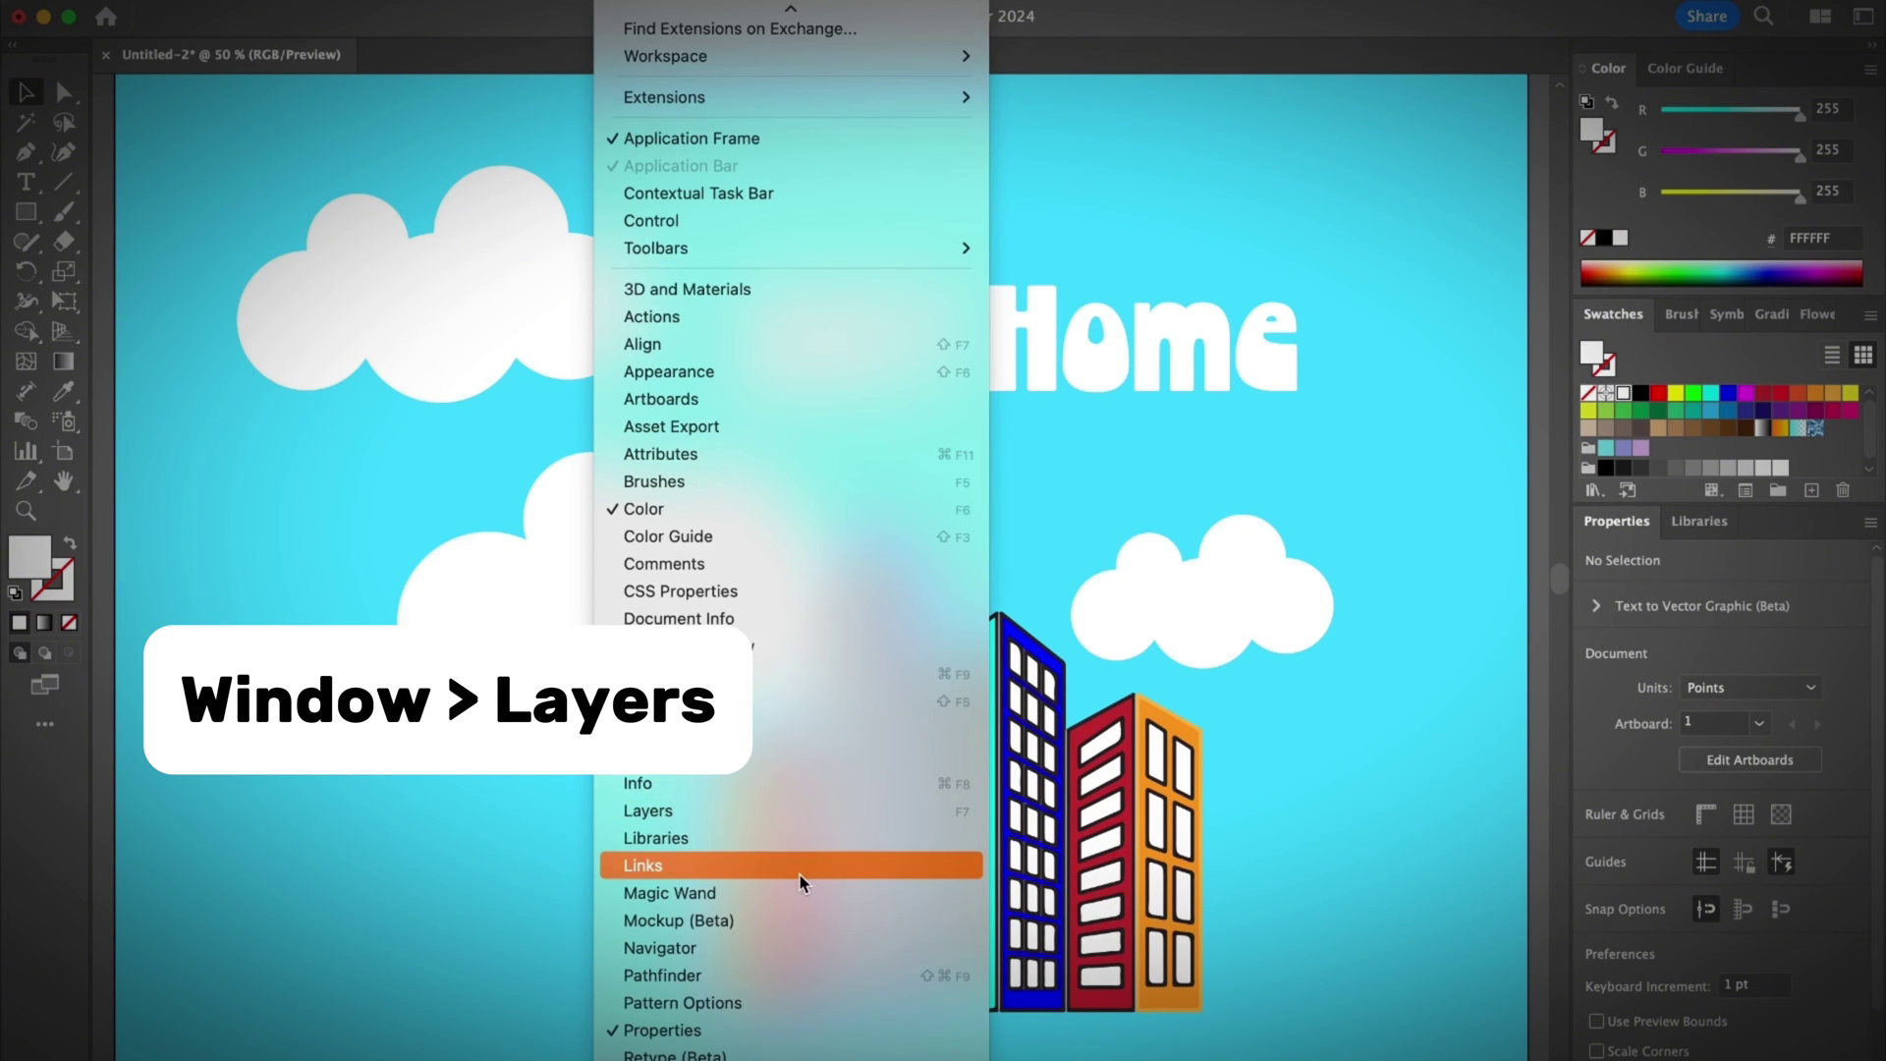
{"action": "left_click", "coordinate": [807, 818]}
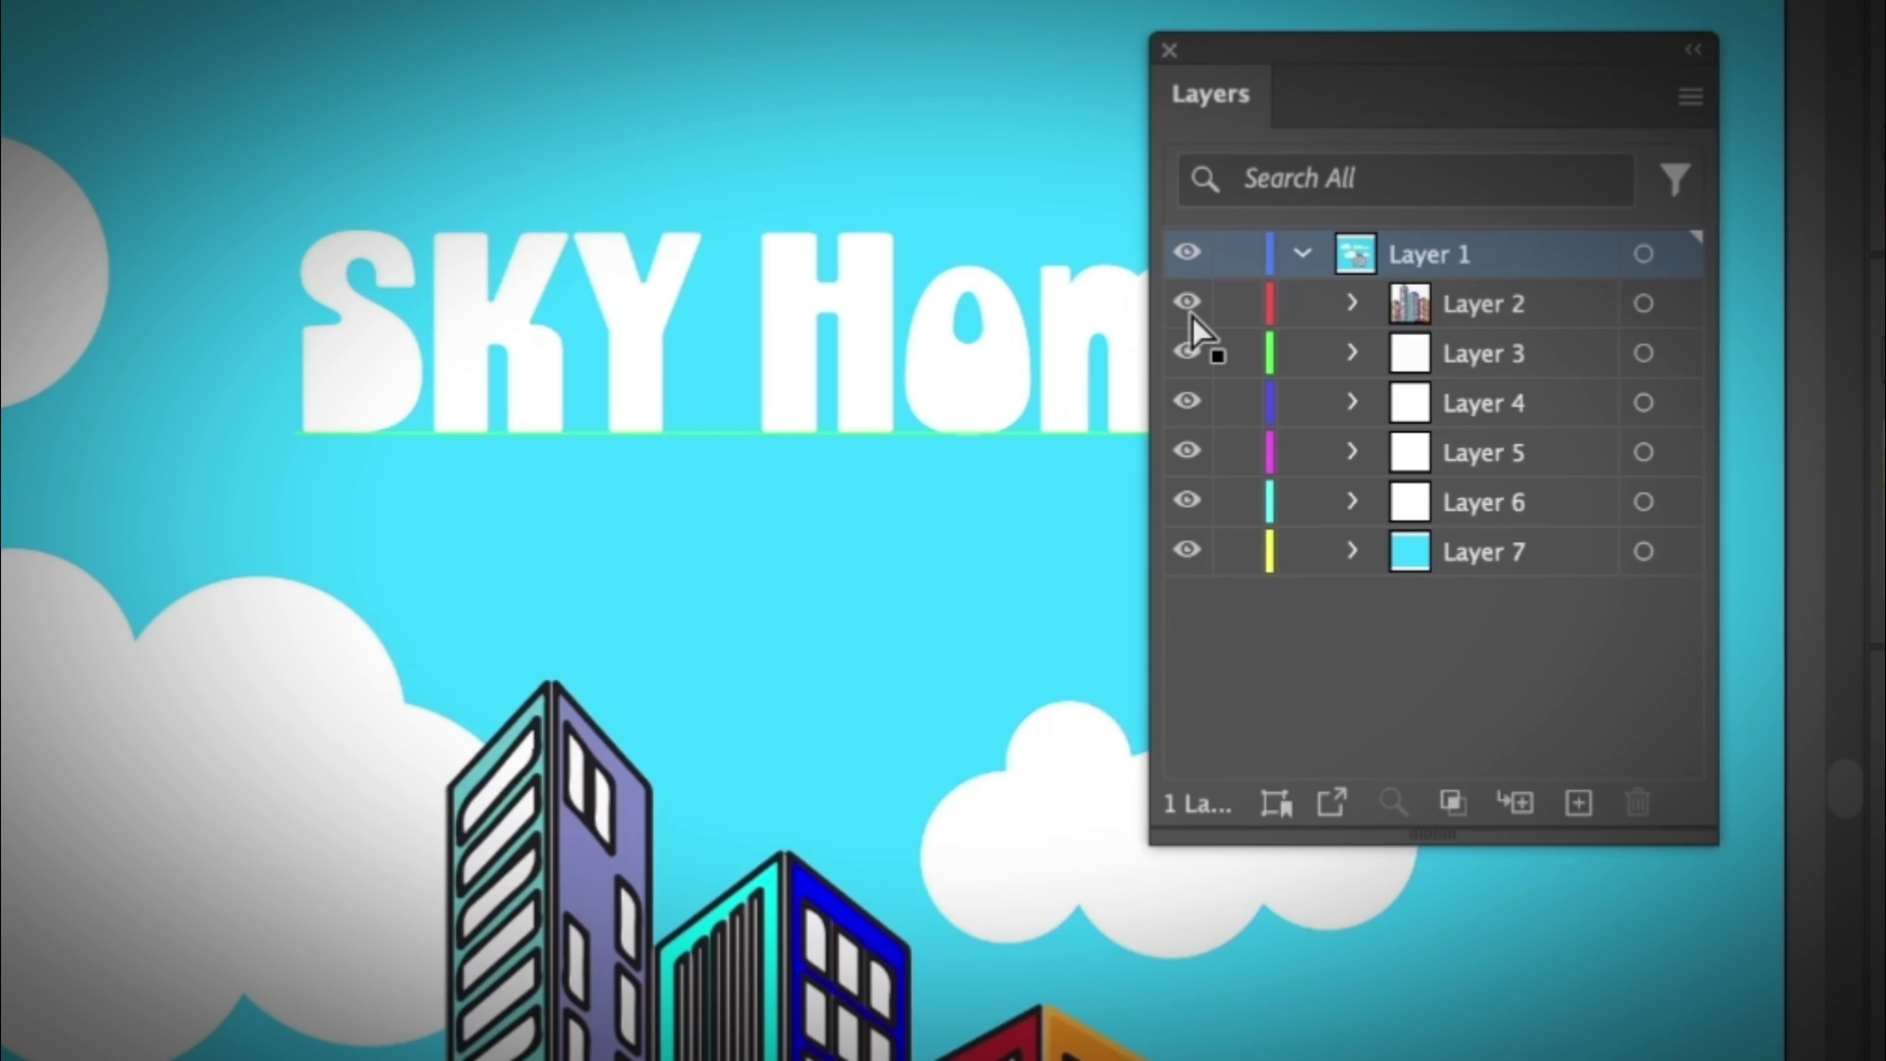
{"action": "left_click", "coordinate": [1188, 313], "text": "ctrl"}
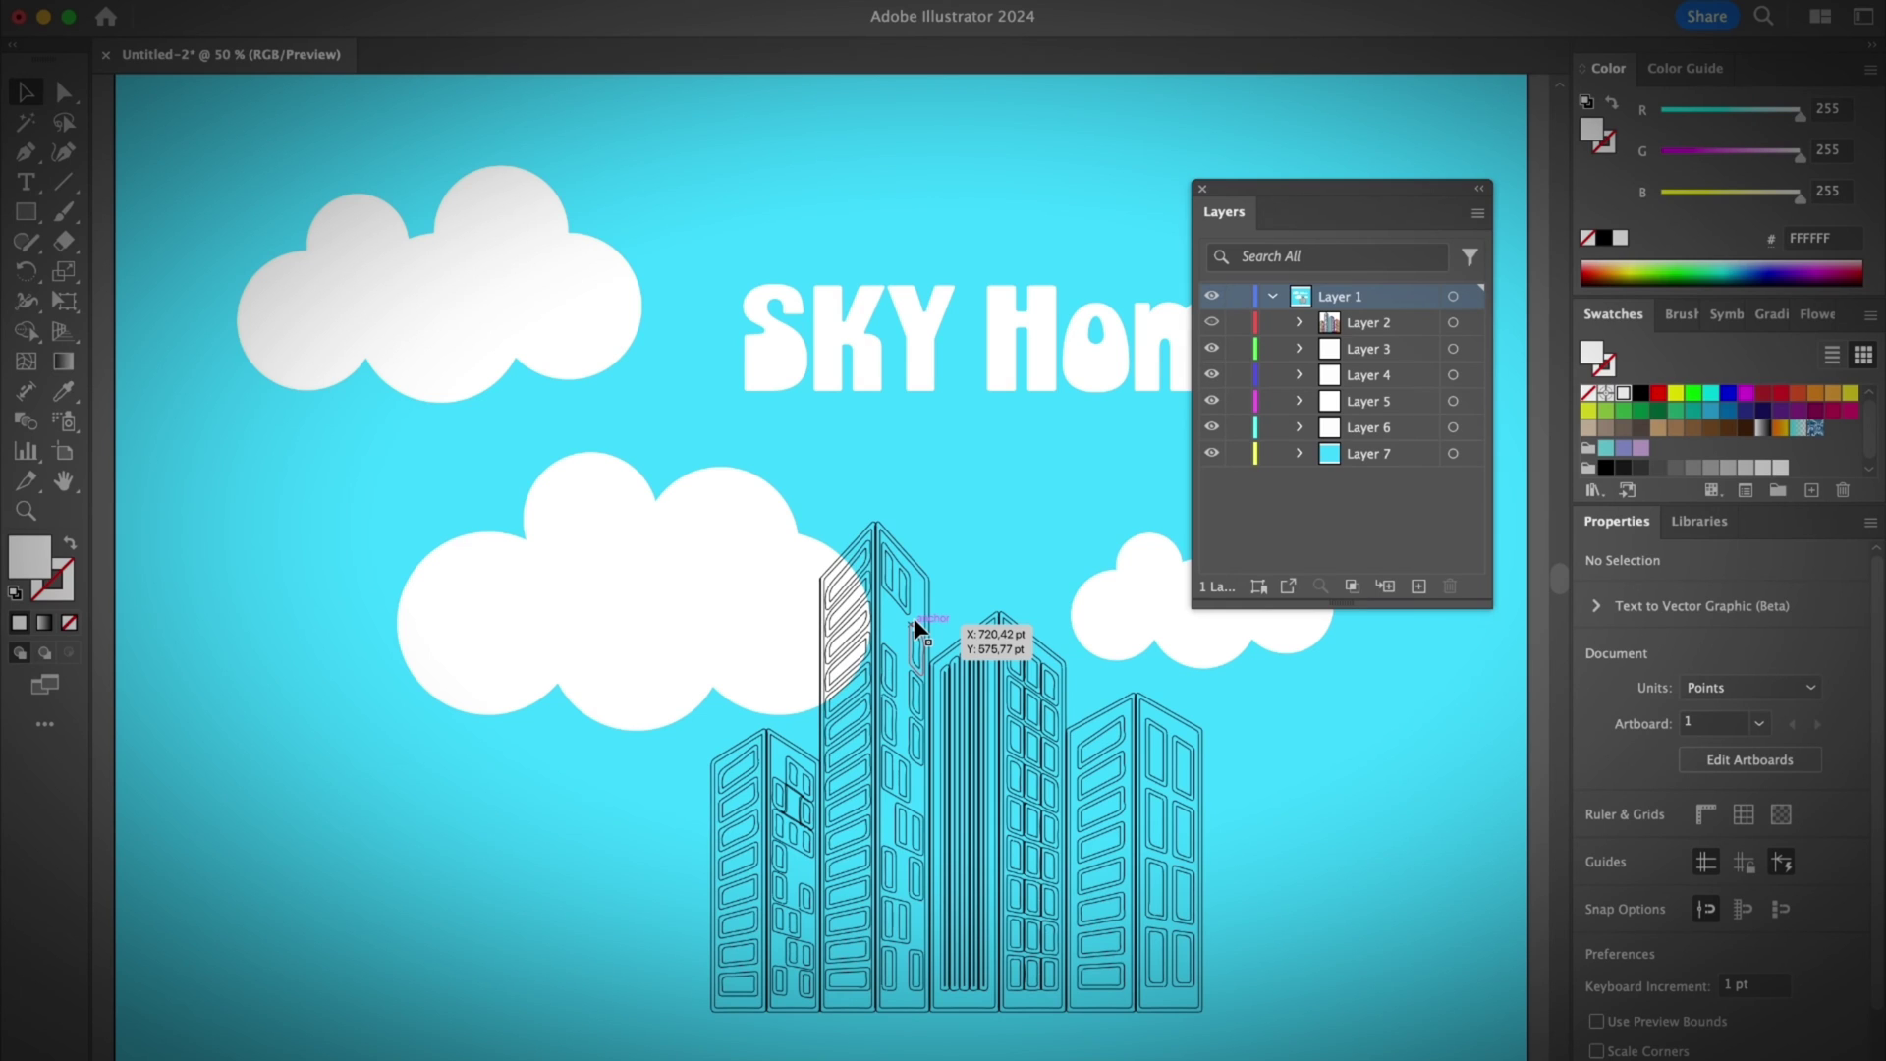
{"action": "left_click", "coordinate": [1217, 332]}
{"action": "left_click", "coordinate": [1211, 323], "text": "ctrl"}
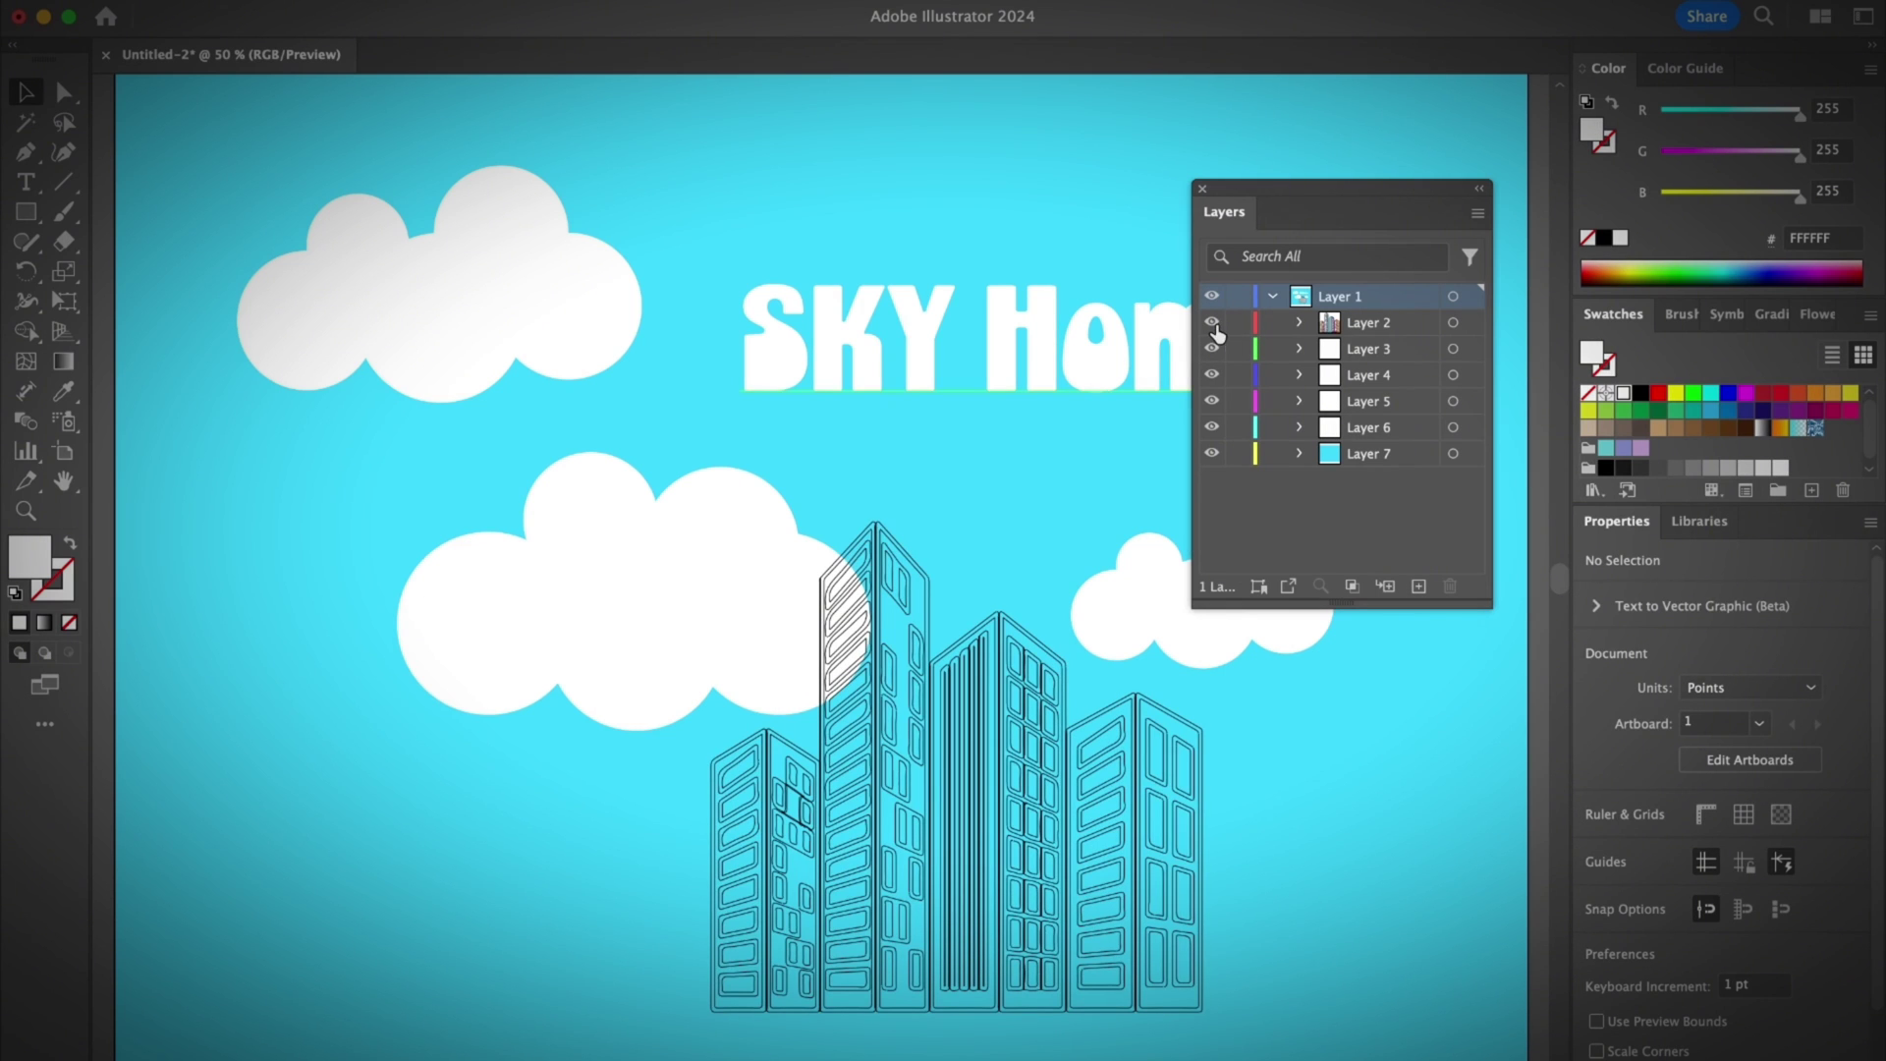
{"action": "left_click", "coordinate": [1211, 323], "text": "ctrl"}
{"action": "left_click", "coordinate": [1217, 324]}
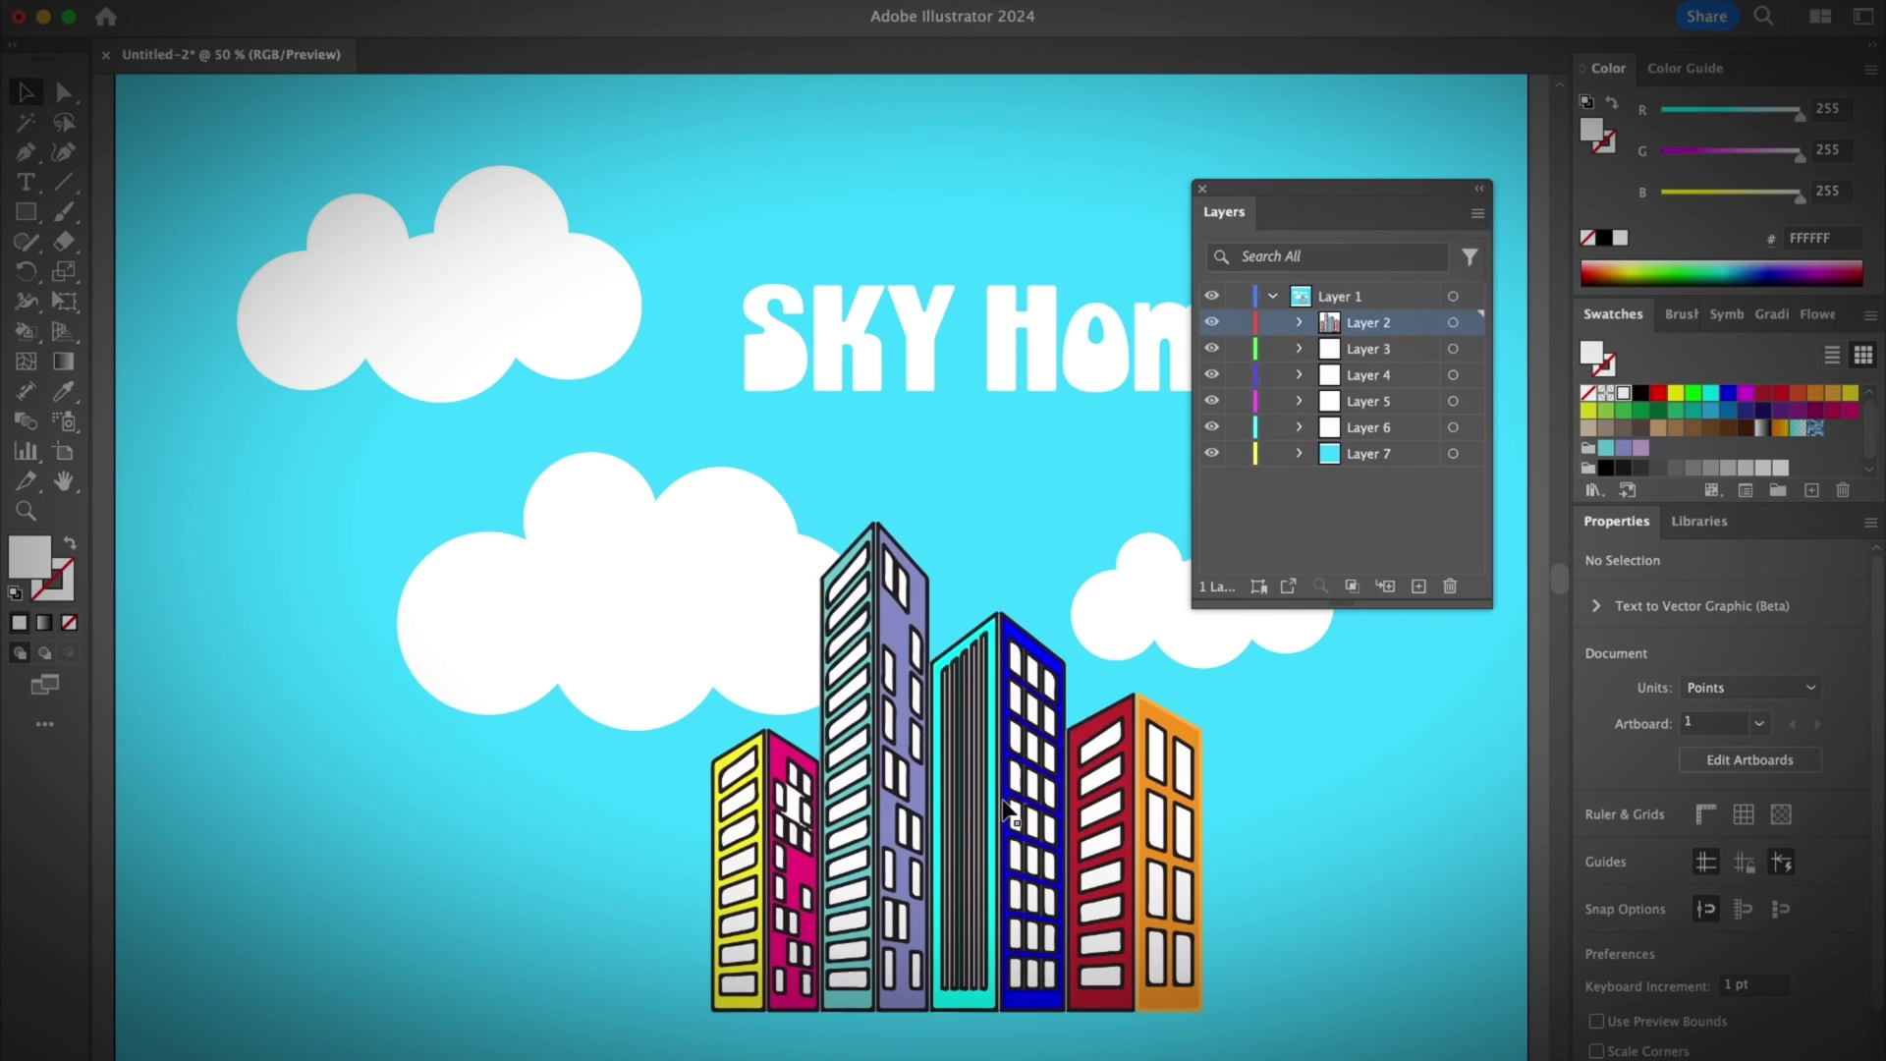